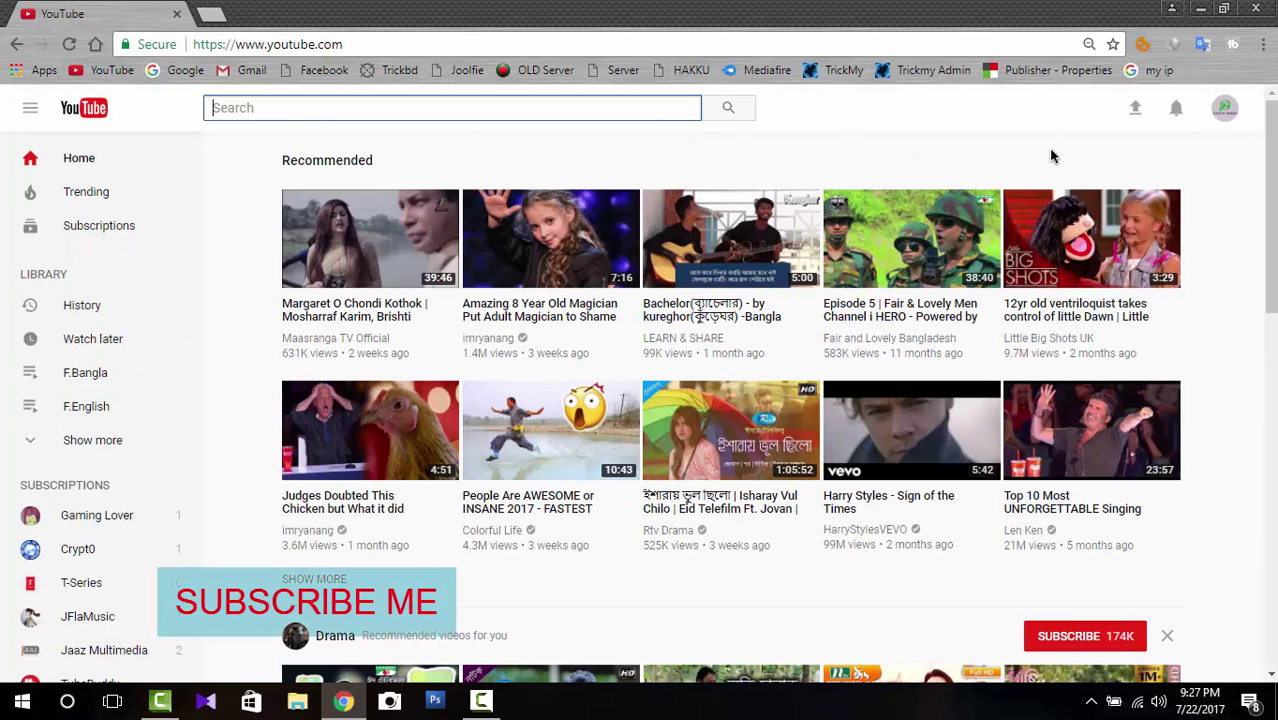
# - Open and then close the TubeBuddy extension panel so the YouTube home page is visible
pyautogui.click(1094, 108)
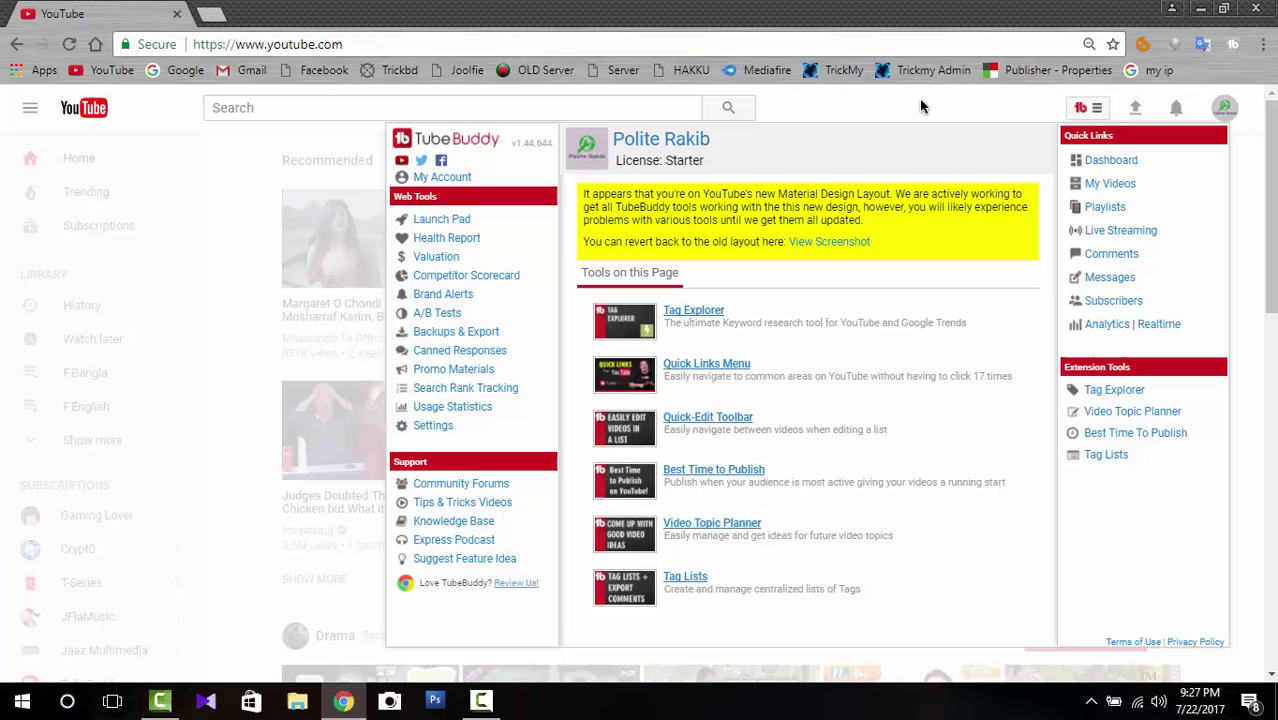
pyautogui.click(1095, 117)
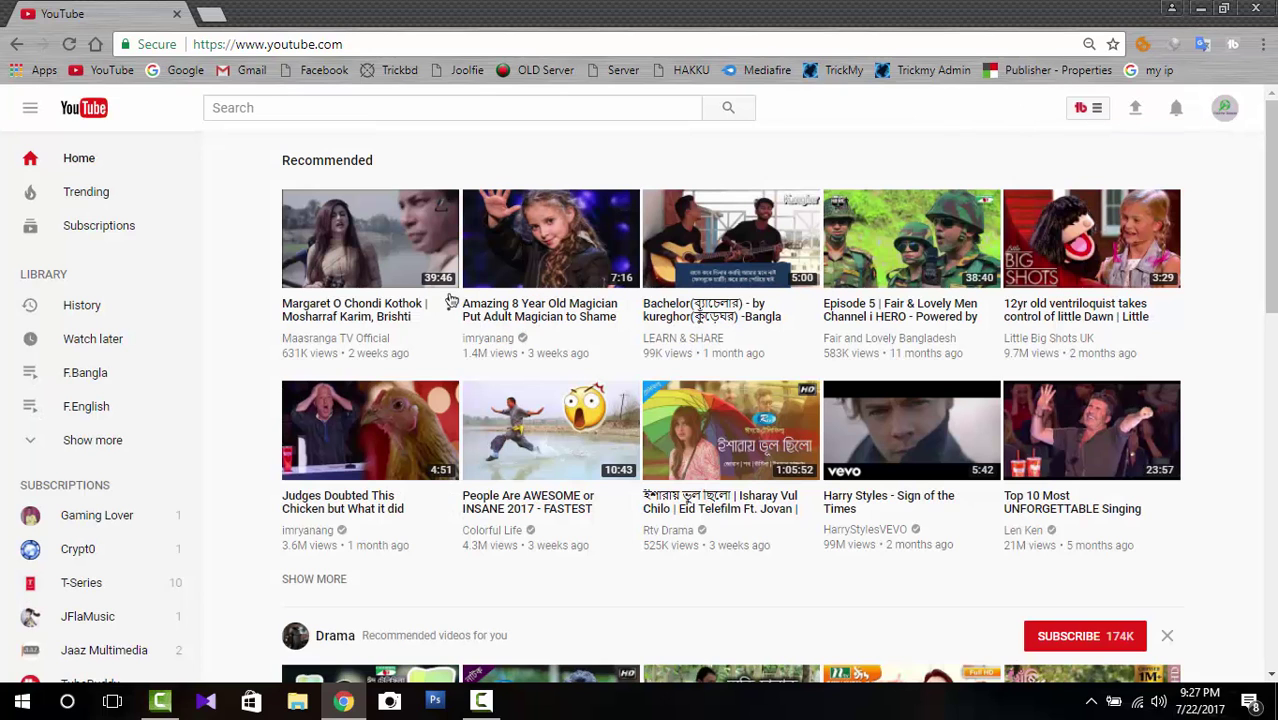
# - Open the Amazing 8 Year Old Magician video, play and pause it, then minimize Chrome
pyautogui.click(510, 318)
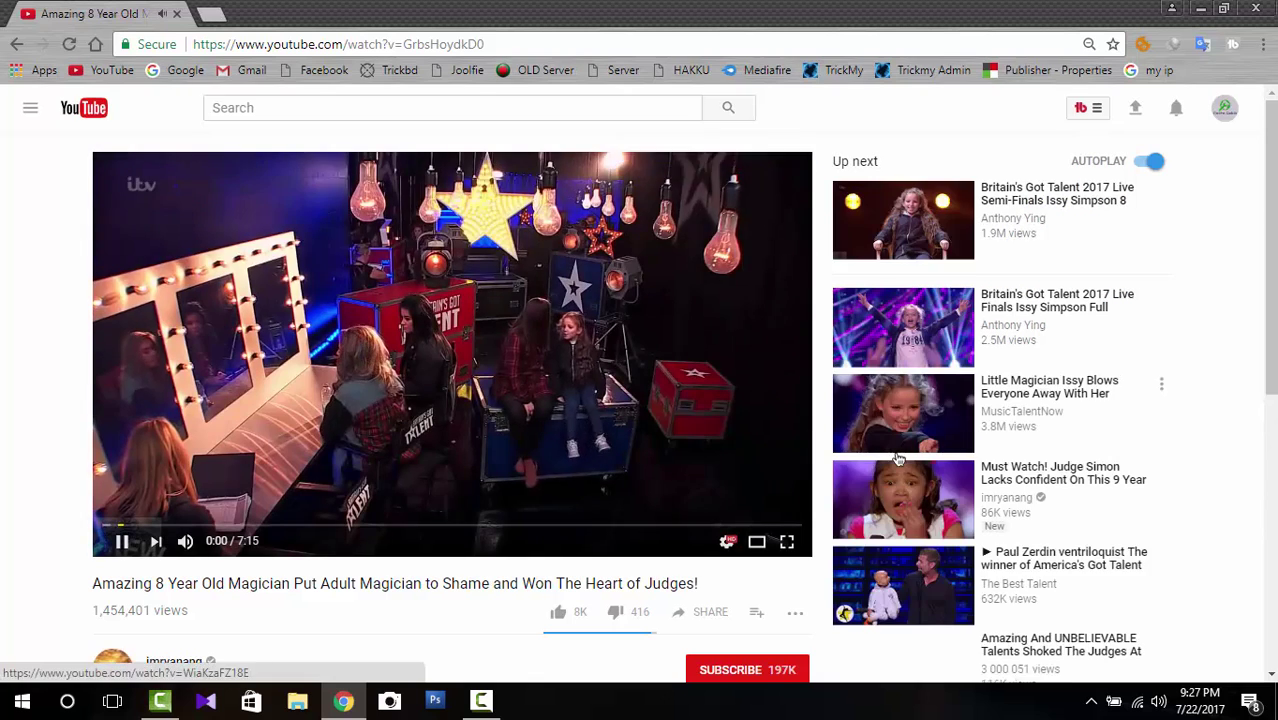
pyautogui.scroll(-2, 898, 458)
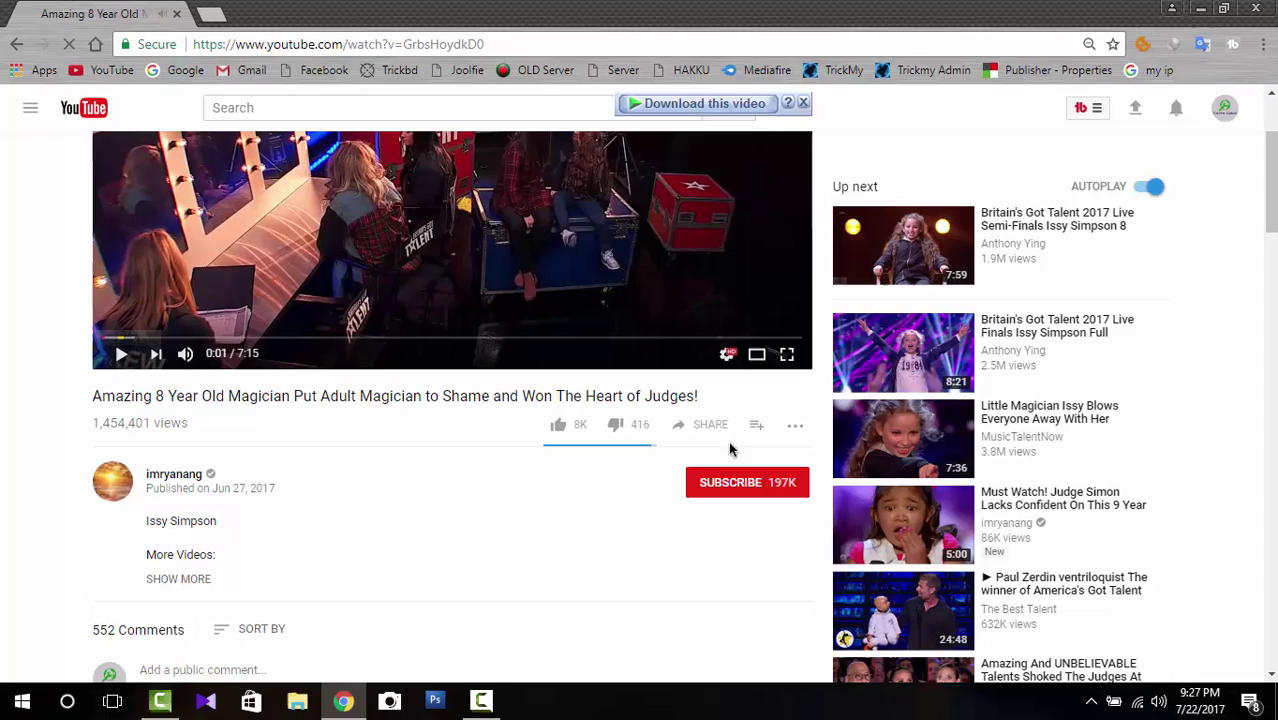
pyautogui.scroll(-3, 285, 428)
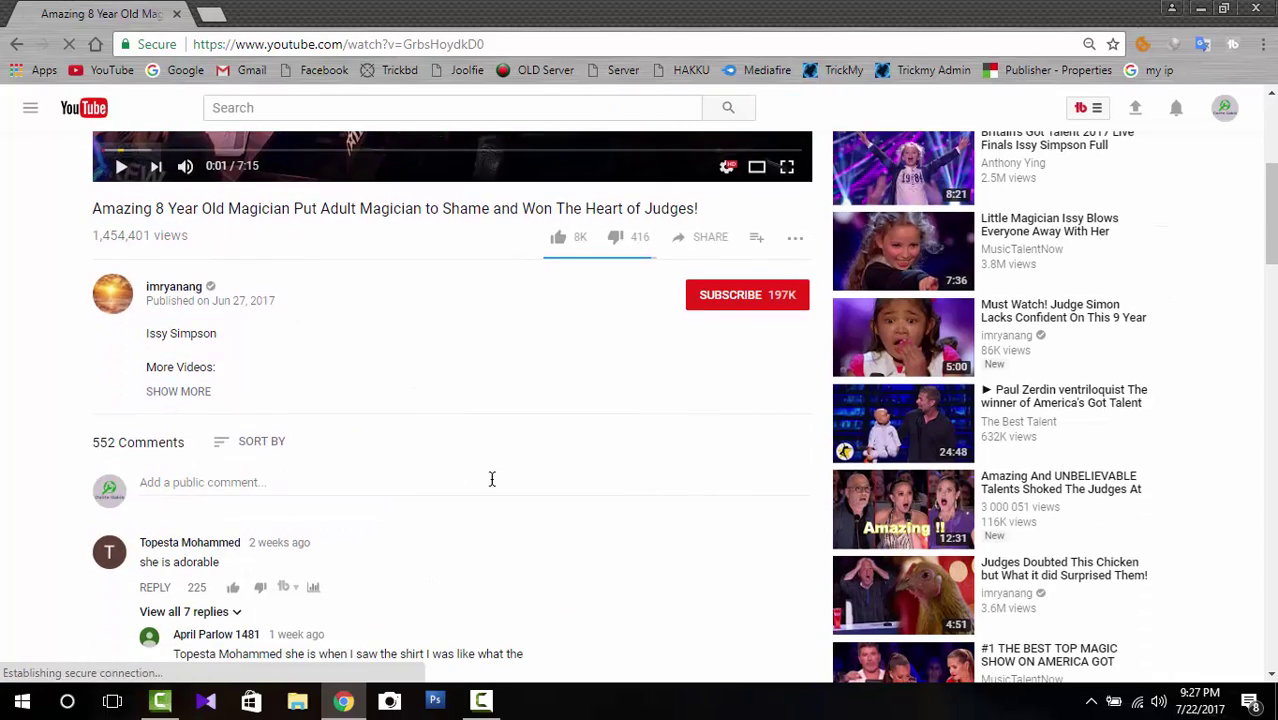
pyautogui.scroll(-3, 460, 420)
pyautogui.scroll(-2, 470, 420)
pyautogui.scroll(5, 568, 365)
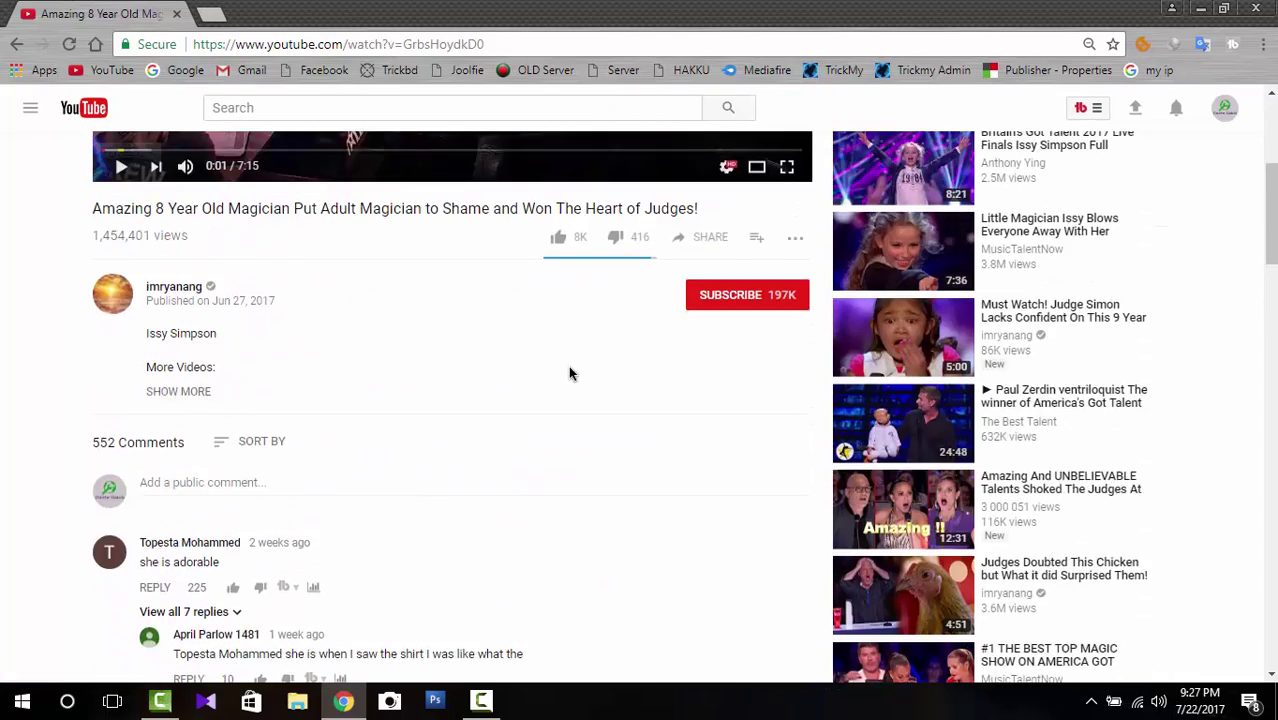
pyautogui.scroll(5, 400, 420)
pyautogui.scroll(-5, 388, 462)
pyautogui.scroll(5, 509, 470)
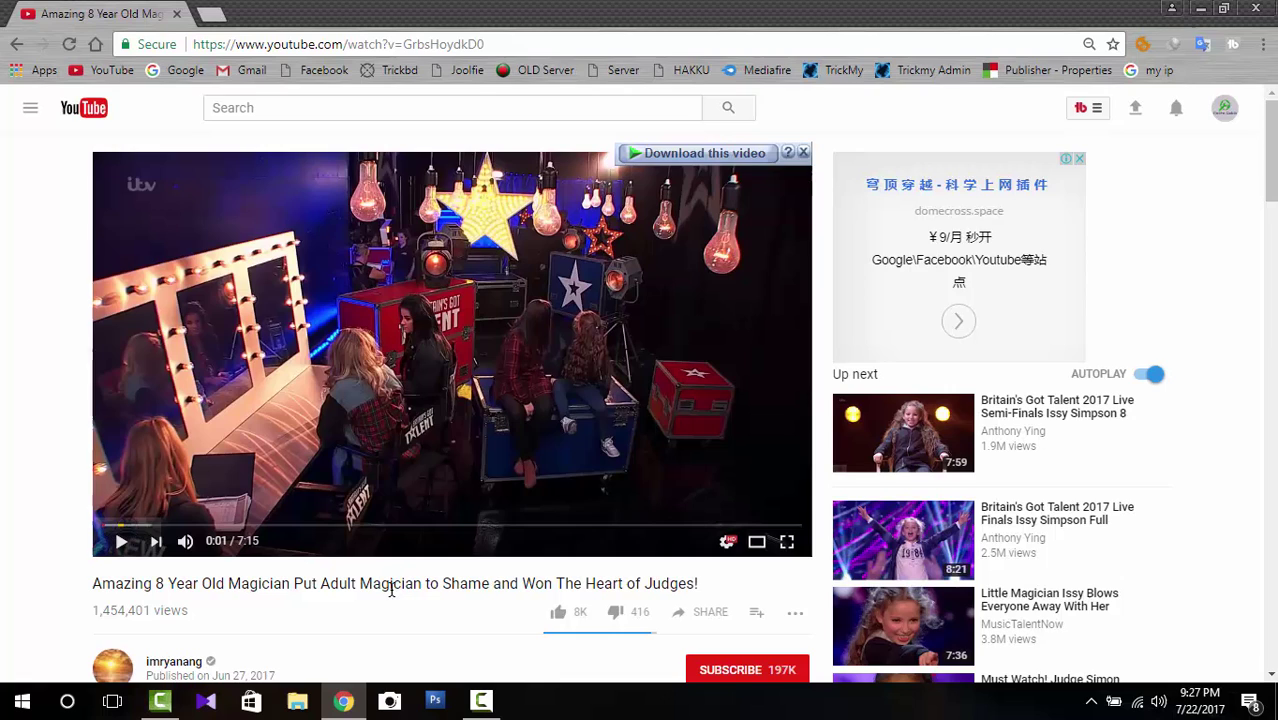
pyautogui.scroll(-3, 391, 591)
pyautogui.scroll(3, 410, 530)
pyautogui.click(490, 409)
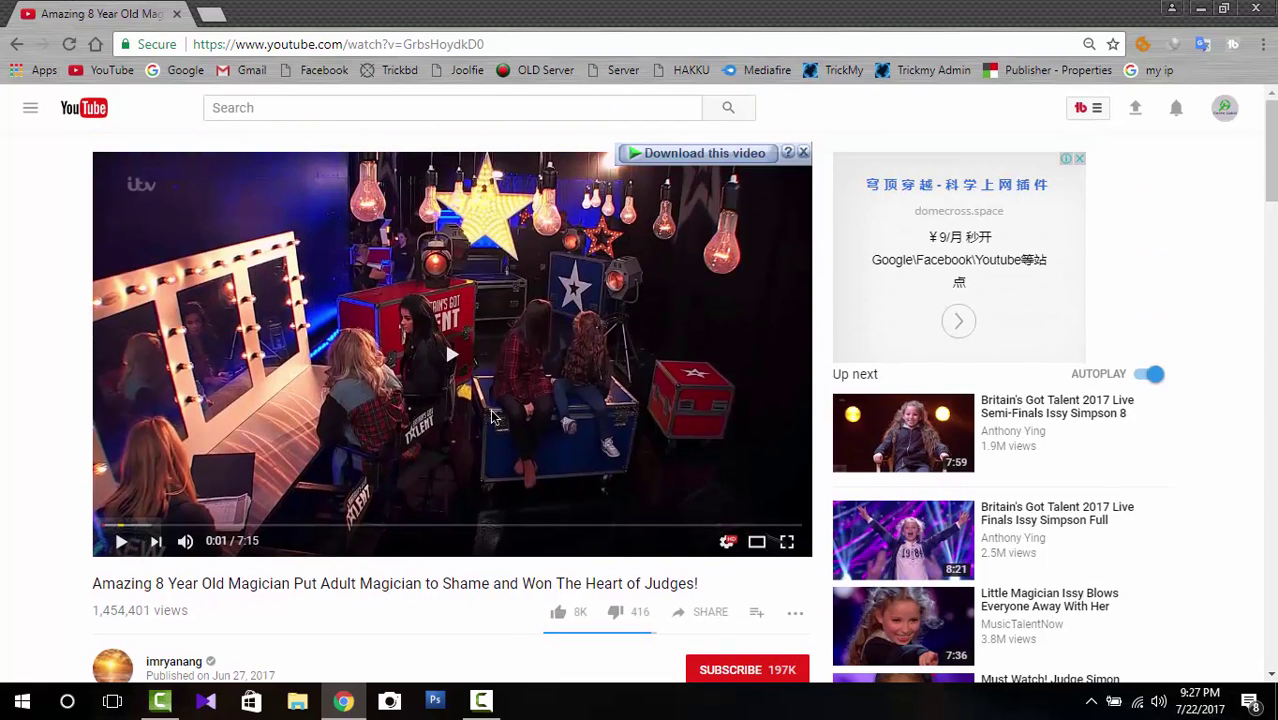
pyautogui.click(607, 333)
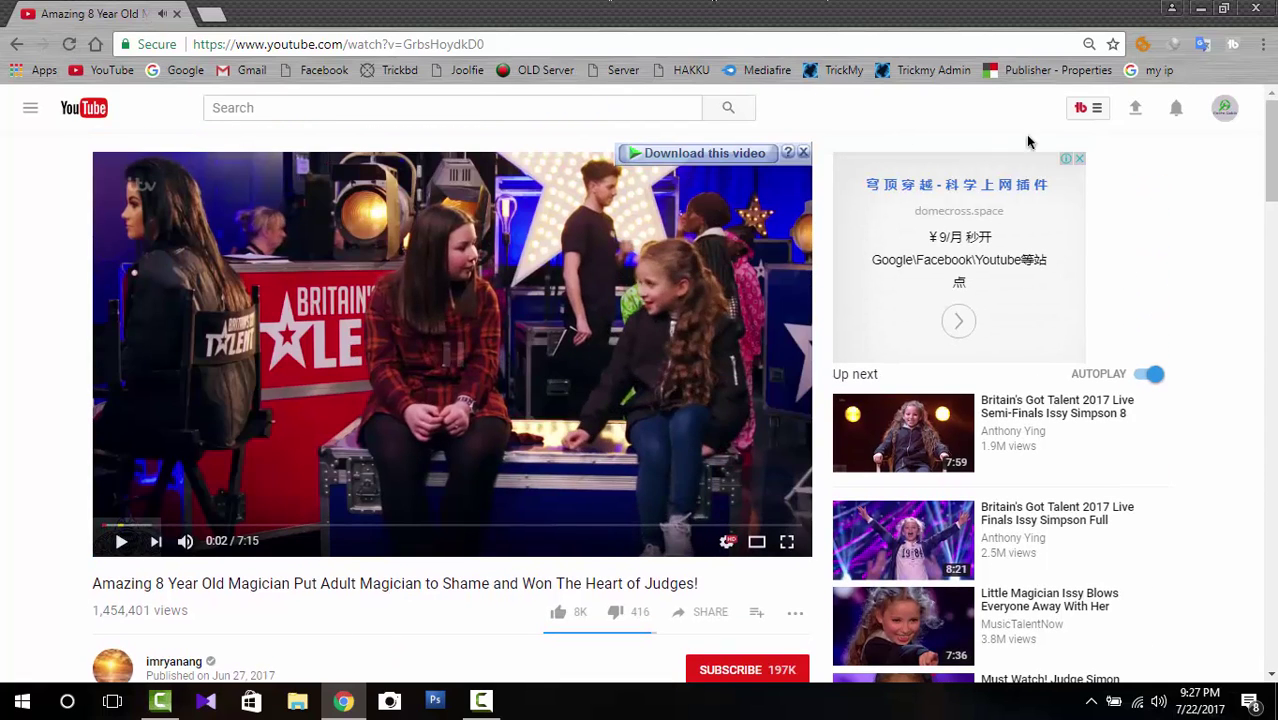
pyautogui.click(1201, 9)
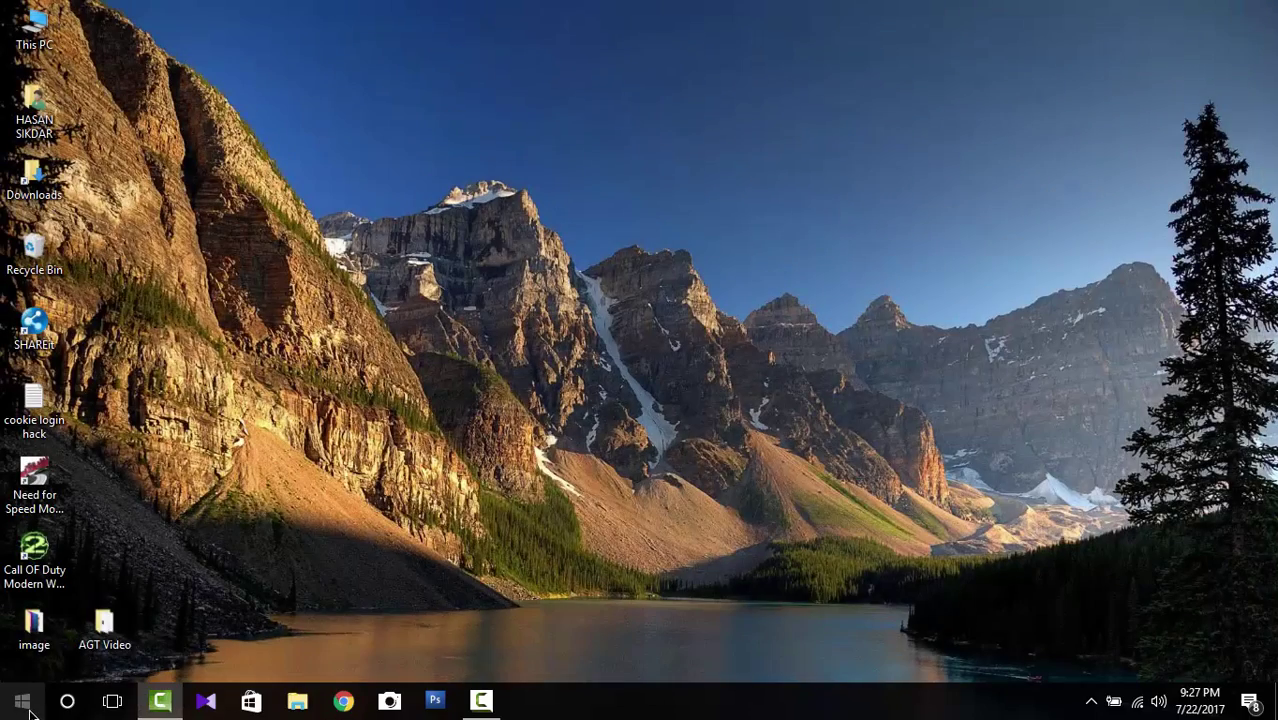
# - Launch Mozilla Firefox from the Start menu's installed apps list
pyautogui.click(28, 708)
pyautogui.scroll(-5, 92, 632)
pyautogui.scroll(-5, 121, 578)
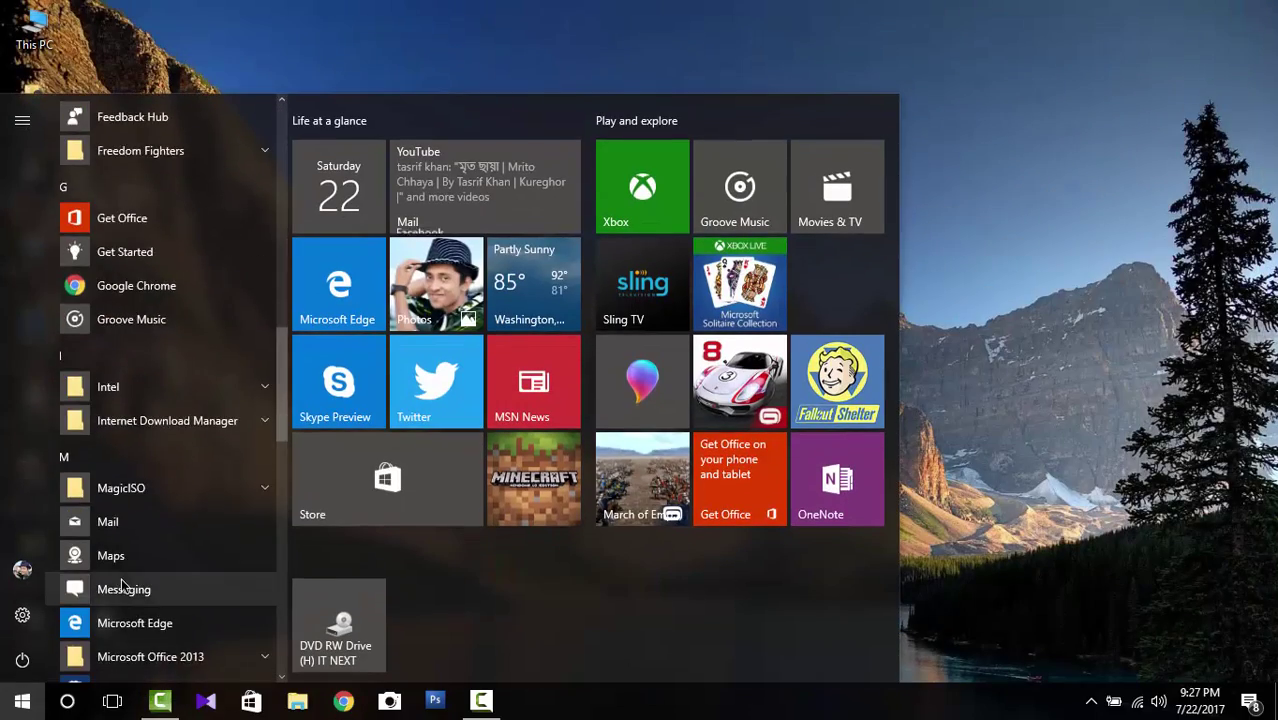
pyautogui.scroll(-3, 121, 578)
pyautogui.scroll(-3, 121, 583)
pyautogui.scroll(-3, 134, 464)
pyautogui.scroll(3, 154, 437)
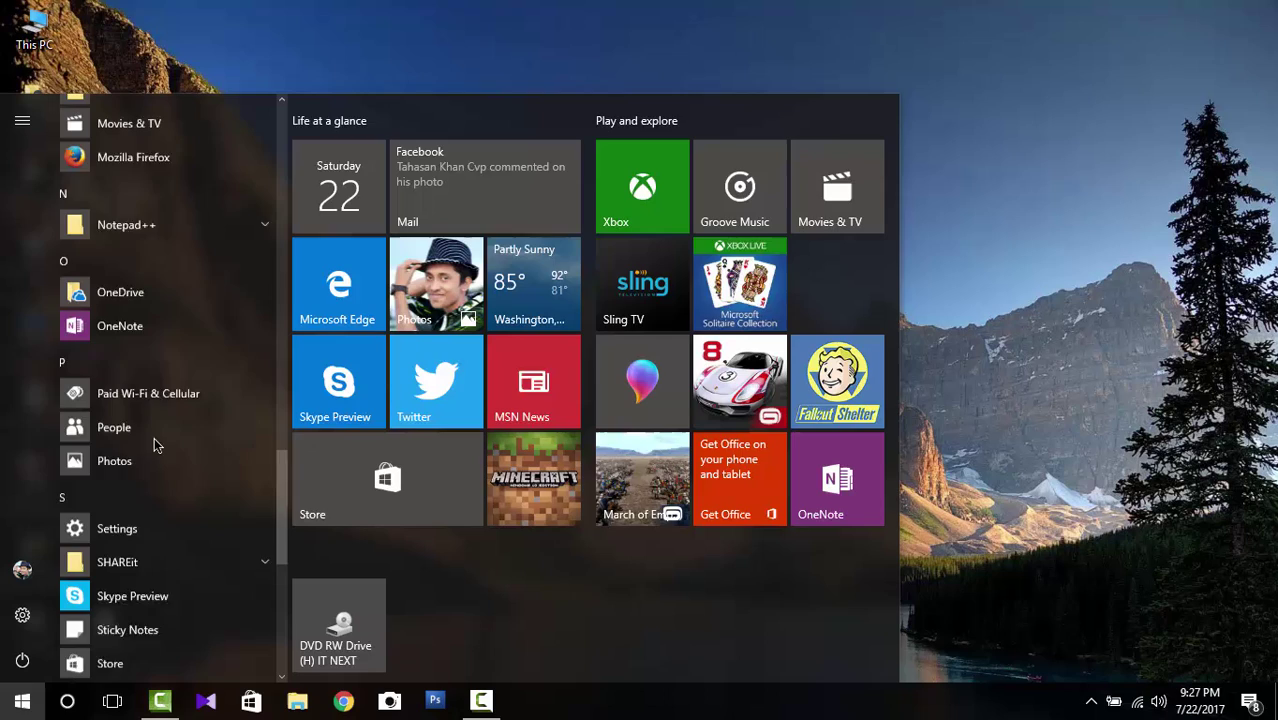
pyautogui.scroll(2, 130, 300)
pyautogui.click(133, 174)
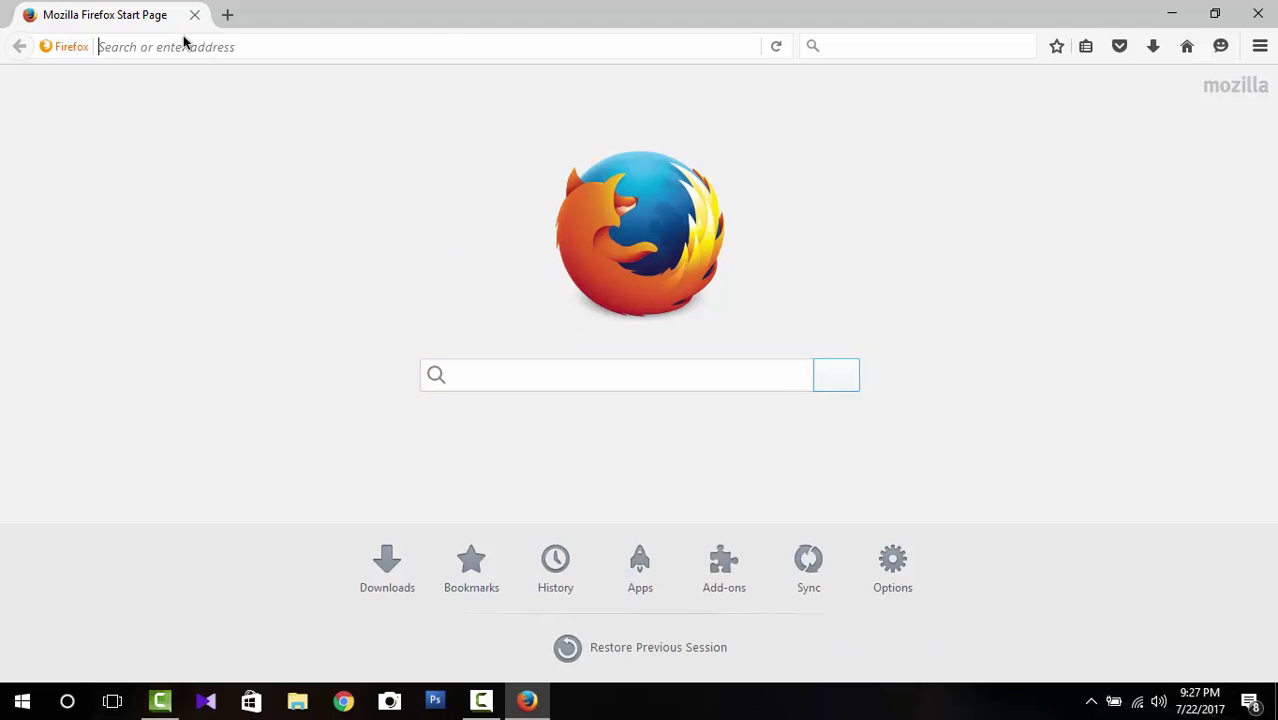
# - Load youtube.com in Firefox using the address bar's autocomplete for 'you'
pyautogui.click(183, 46)
pyautogui.write('youtube.com/')
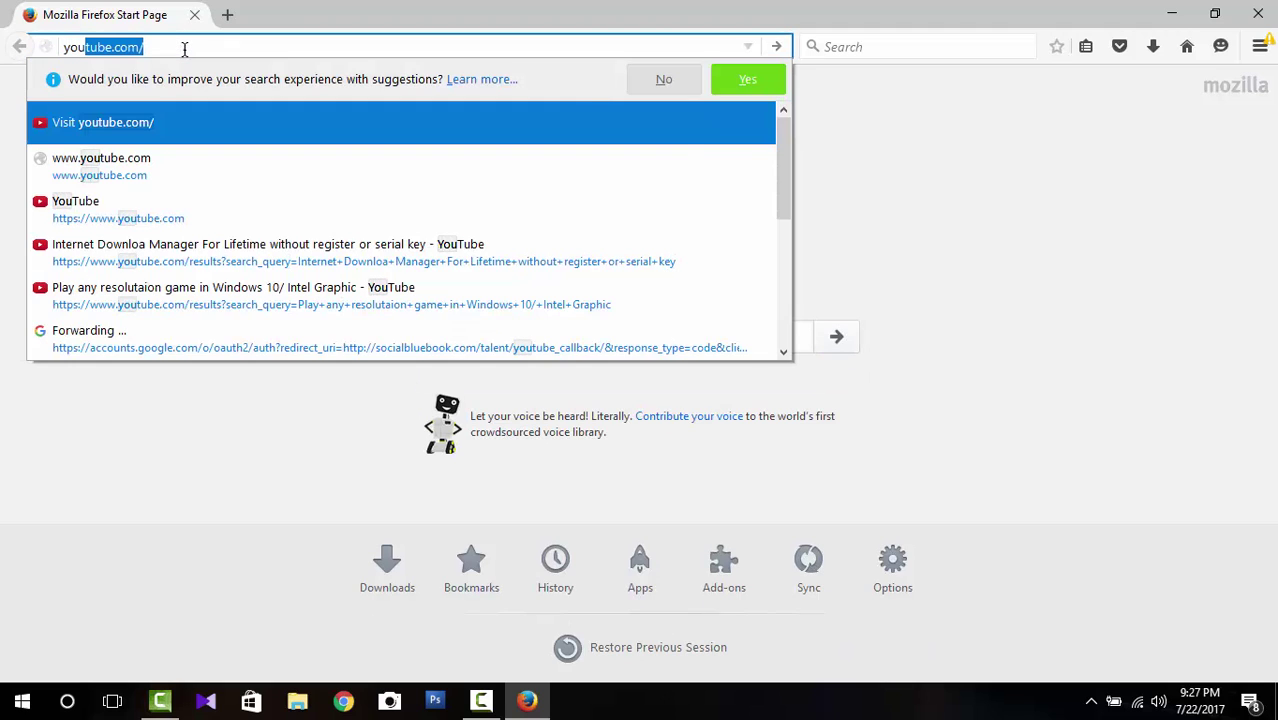
pyautogui.press('Return')
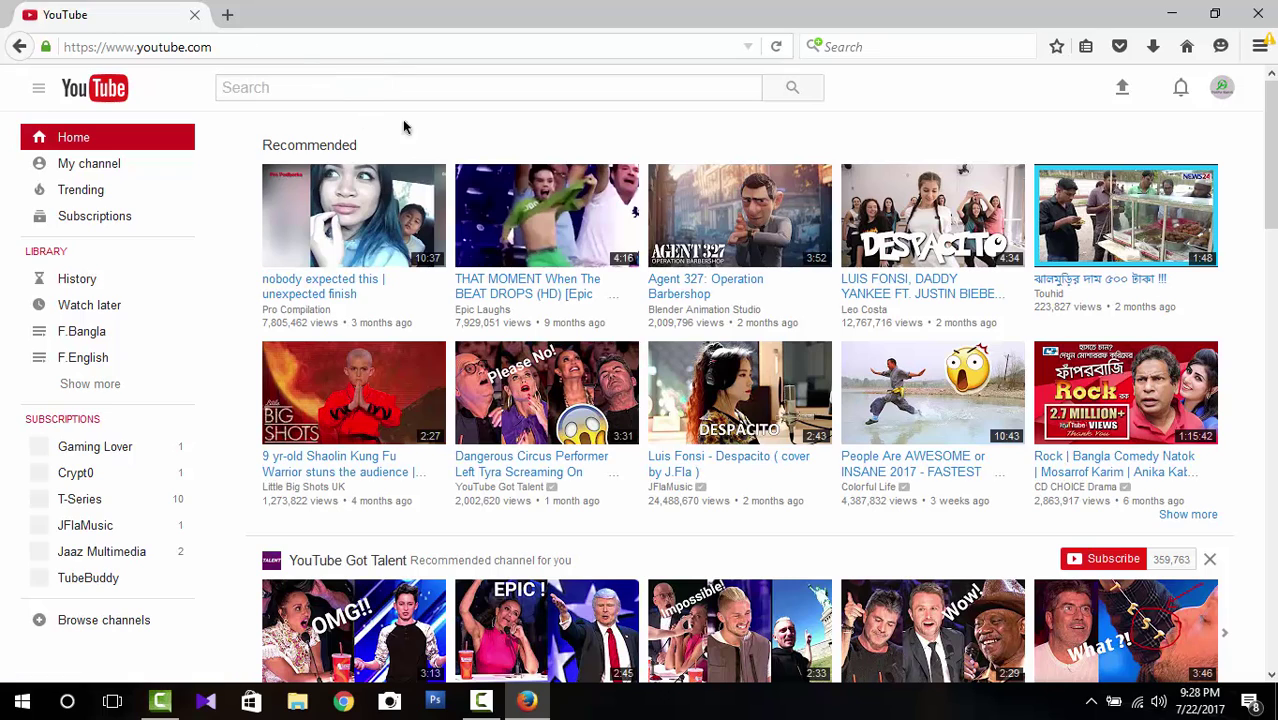
pyautogui.click(1121, 88)
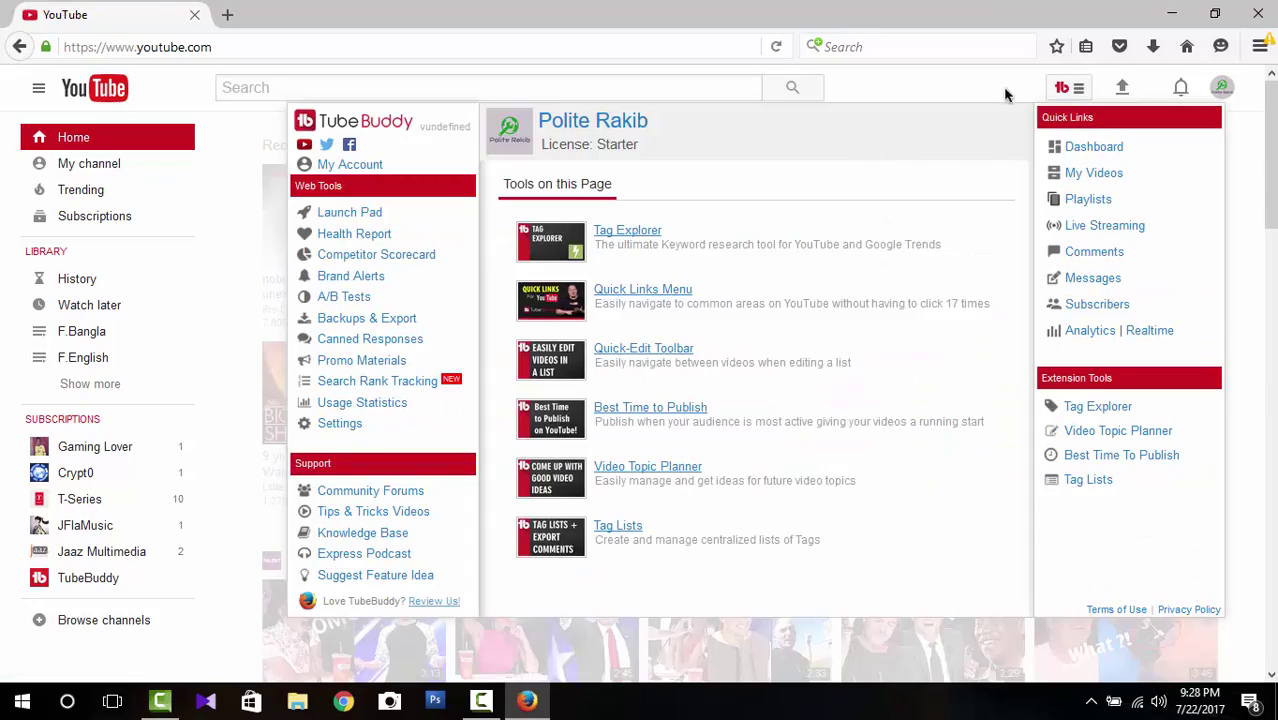
pyautogui.click(1006, 94)
pyautogui.scroll(-5, 780, 300)
pyautogui.scroll(-5, 500, 320)
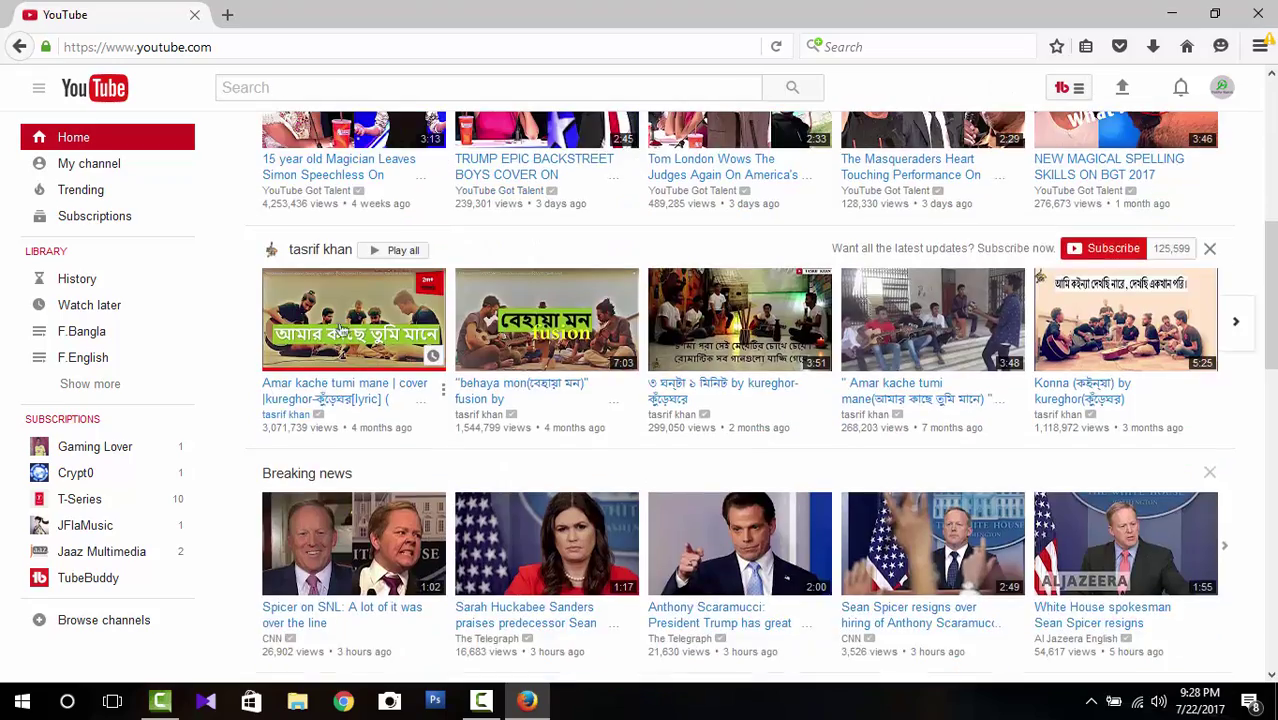
pyautogui.scroll(10, 500, 320)
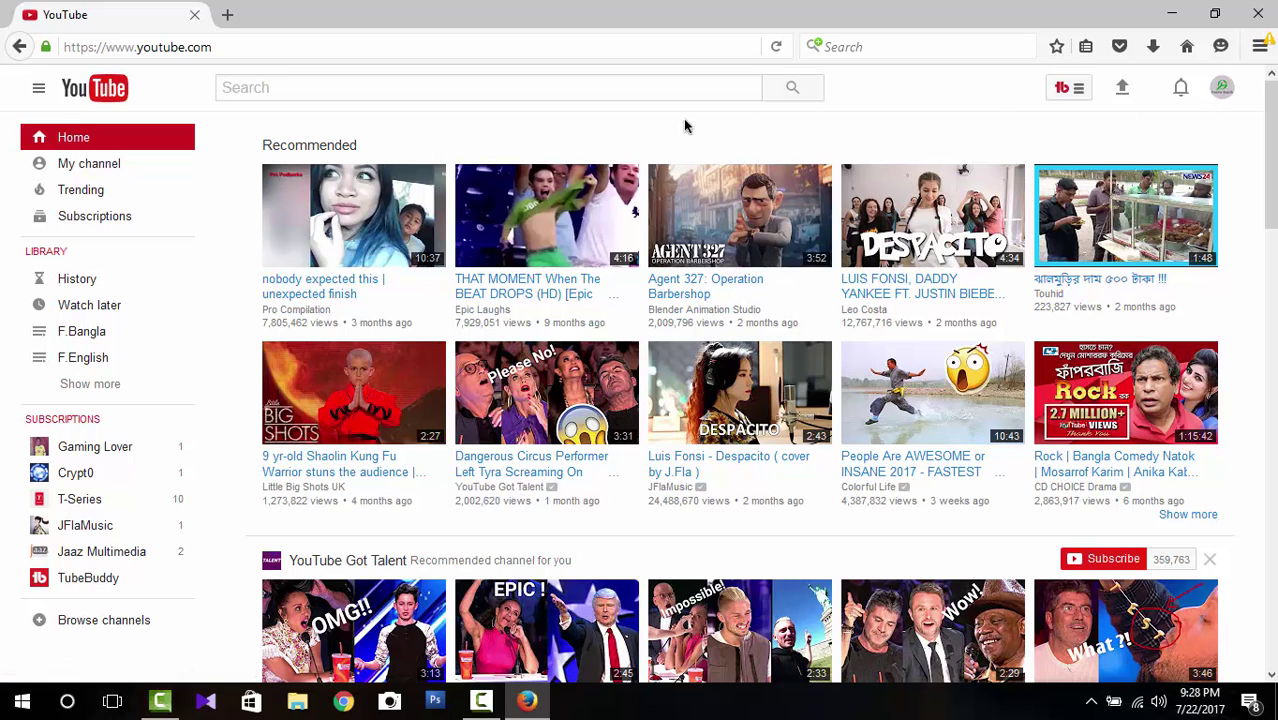
# - Open THAT MOMENT When The BEAT DROPS and view its TubeBuddy Stats, Tools and Description tabs
pyautogui.click(537, 287)
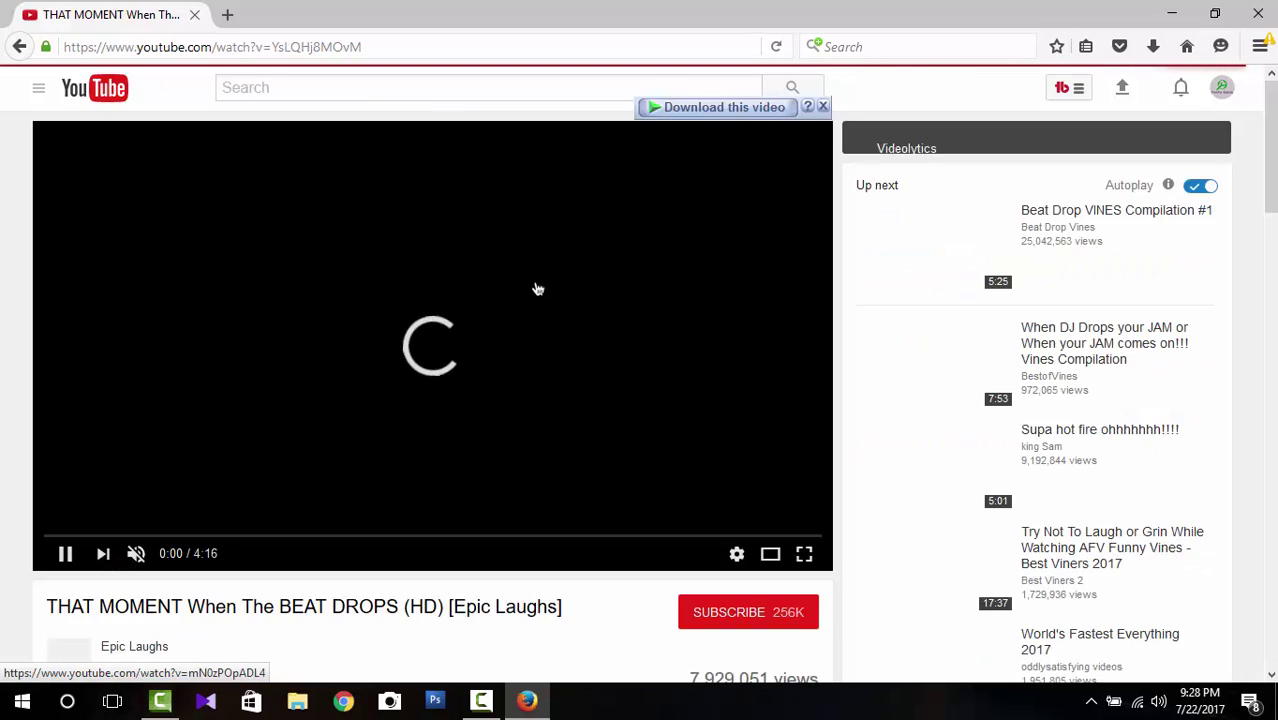
pyautogui.scroll(-3, 501, 387)
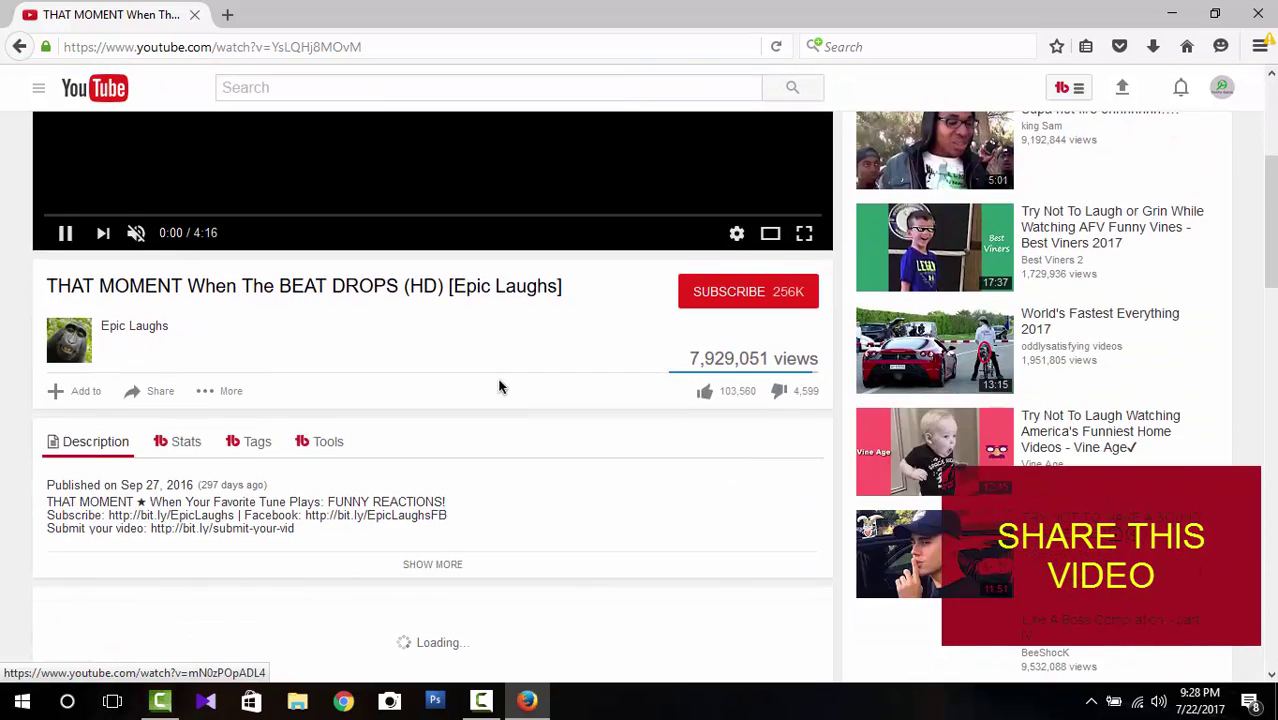
pyautogui.scroll(-3, 640, 400)
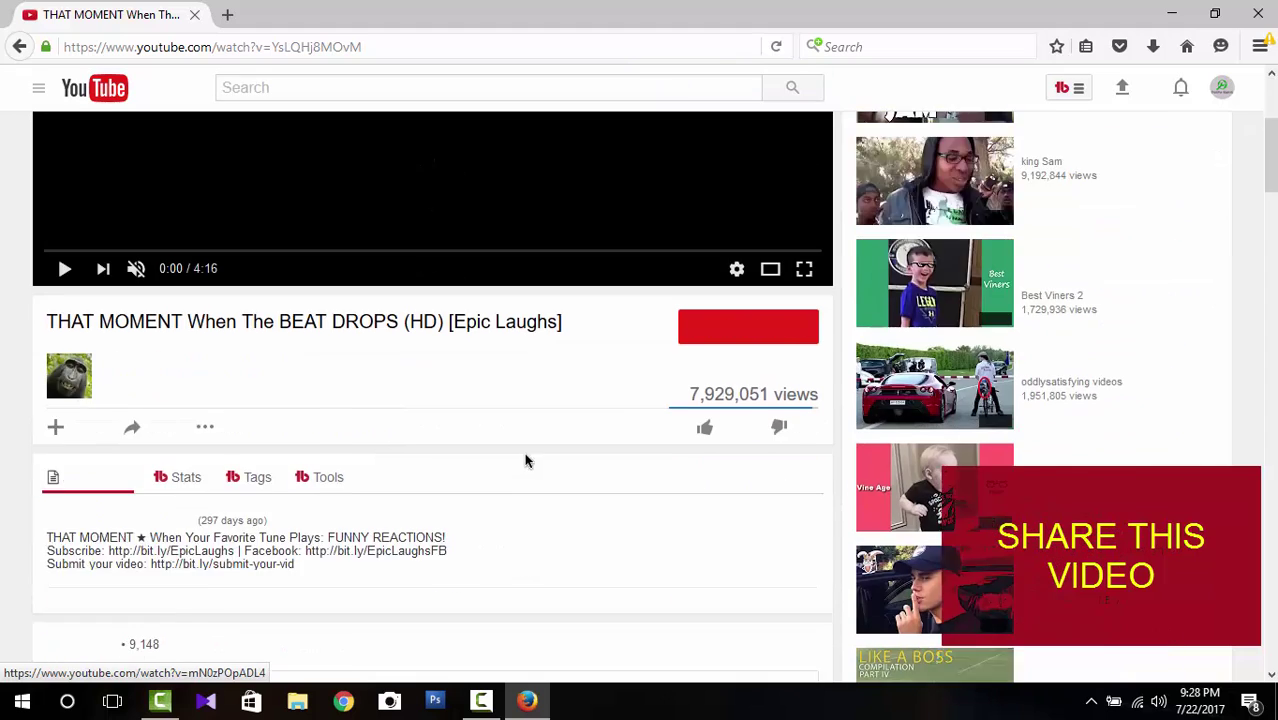
pyautogui.scroll(-2, 524, 452)
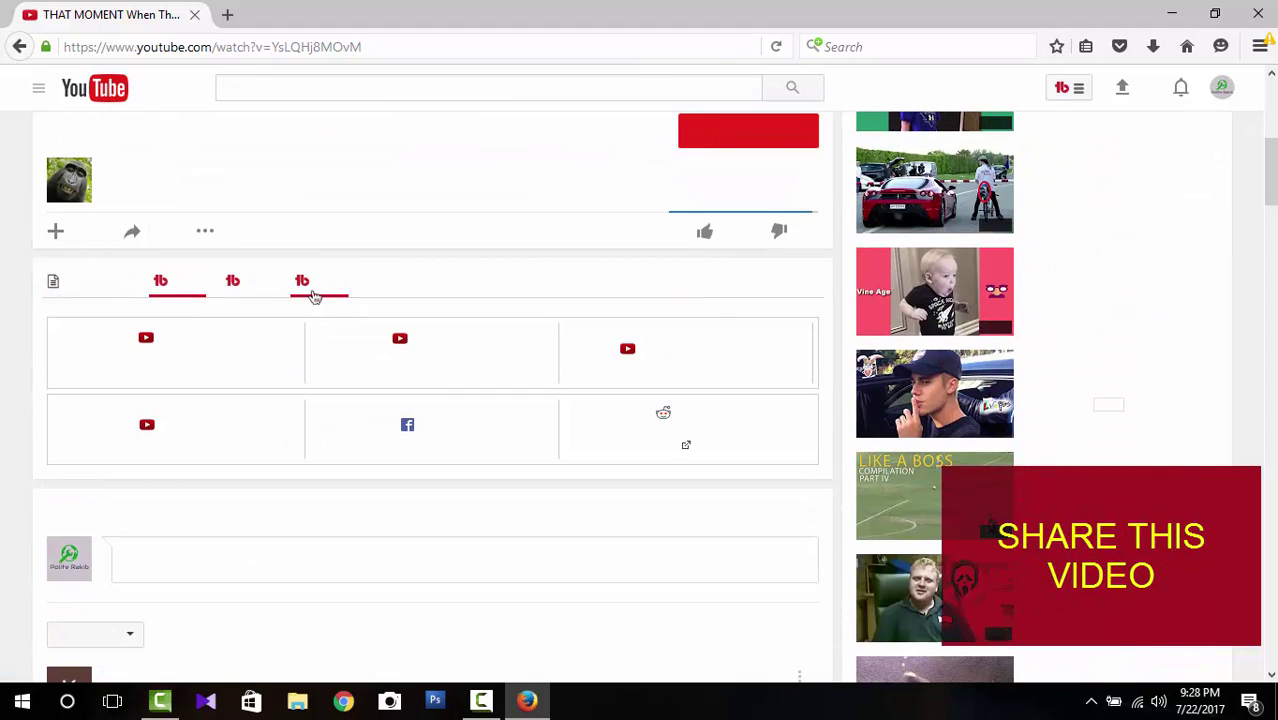
pyautogui.click(330, 281)
pyautogui.click(96, 281)
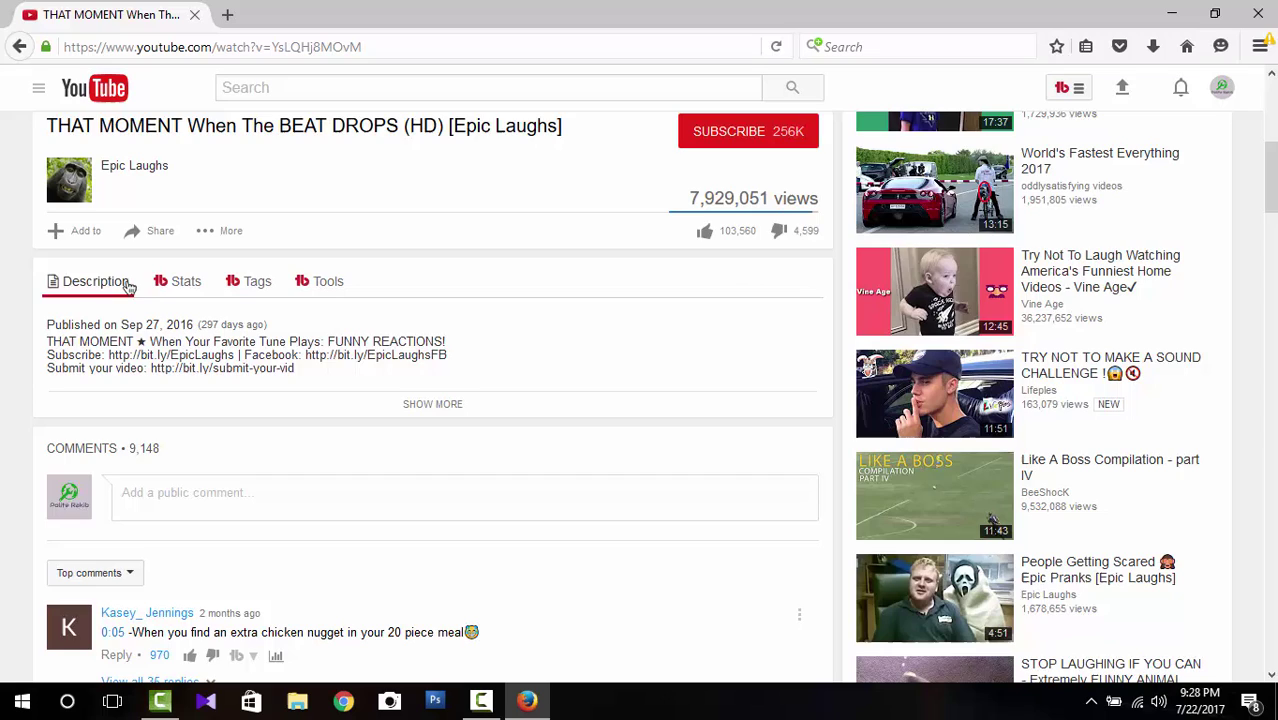
pyautogui.scroll(5, 530, 290)
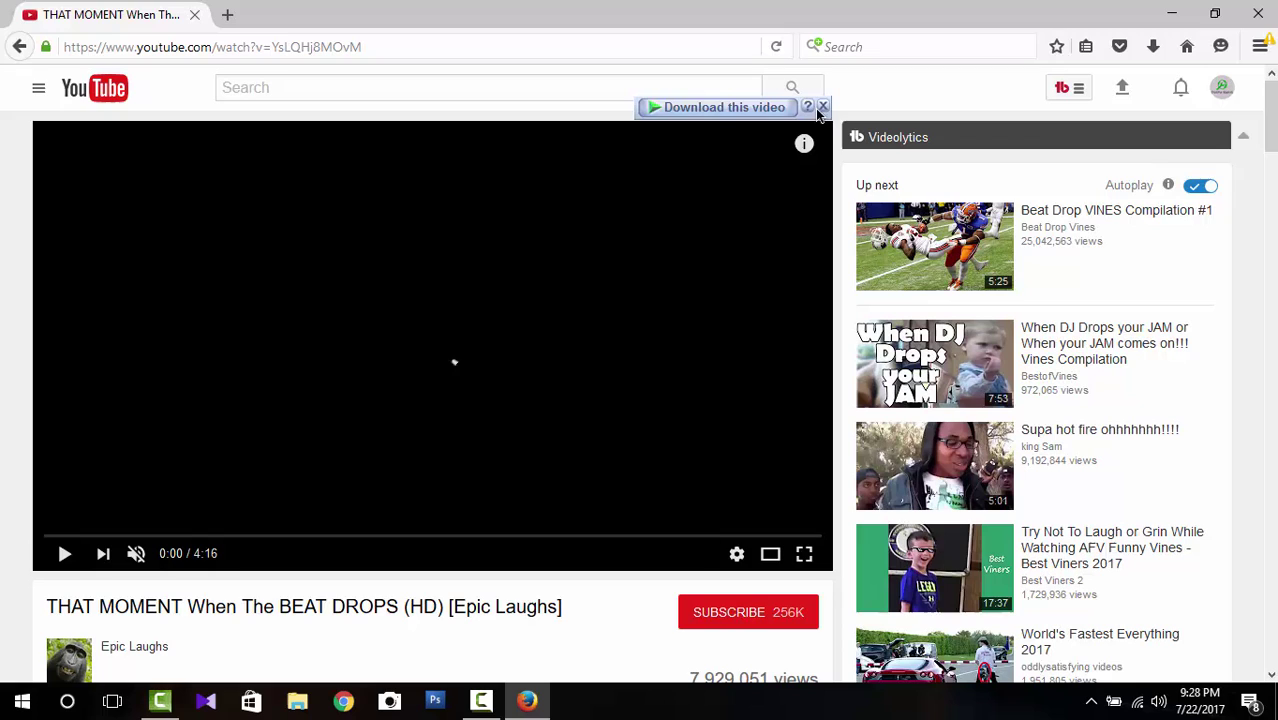
# - Open the TubeBuddy panel, highlight its license type text, then close the panel
pyautogui.click(1062, 88)
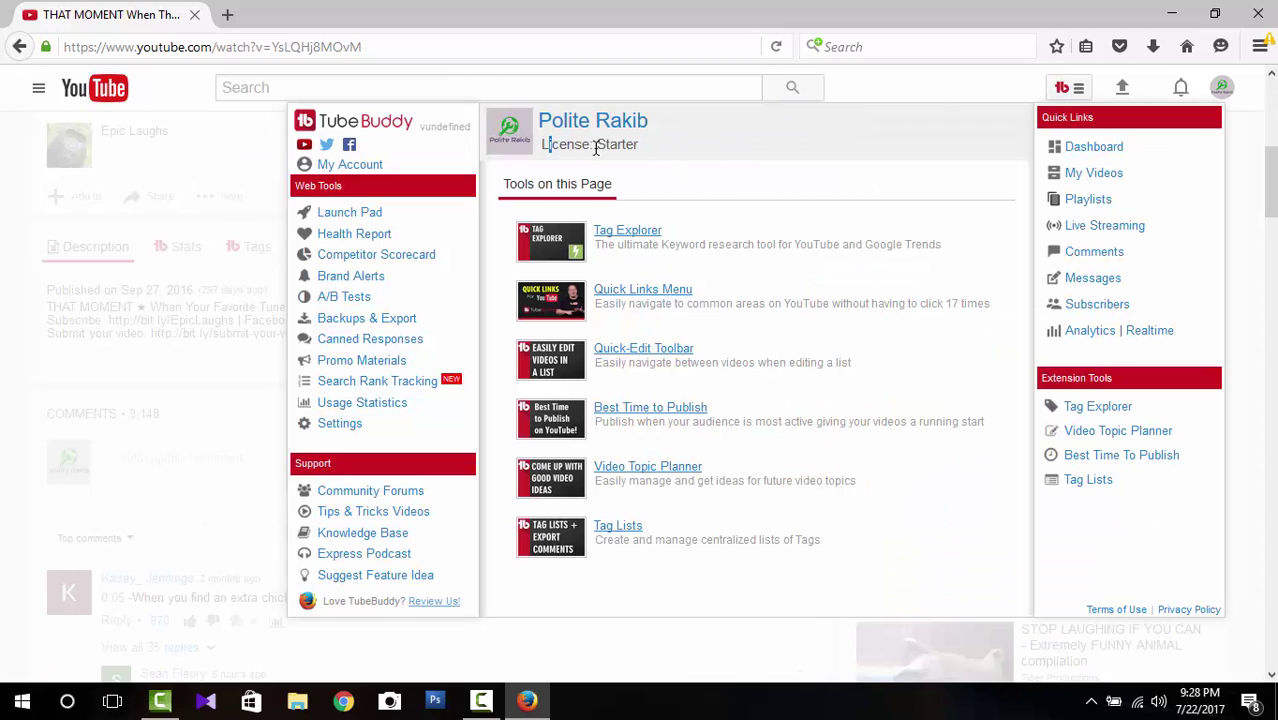
pyautogui.moveTo(595, 148); pyautogui.dragTo(668, 150)
pyautogui.moveTo(542, 147); pyautogui.dragTo(634, 148)
pyautogui.click(1070, 90)
pyautogui.scroll(3, 713, 465)
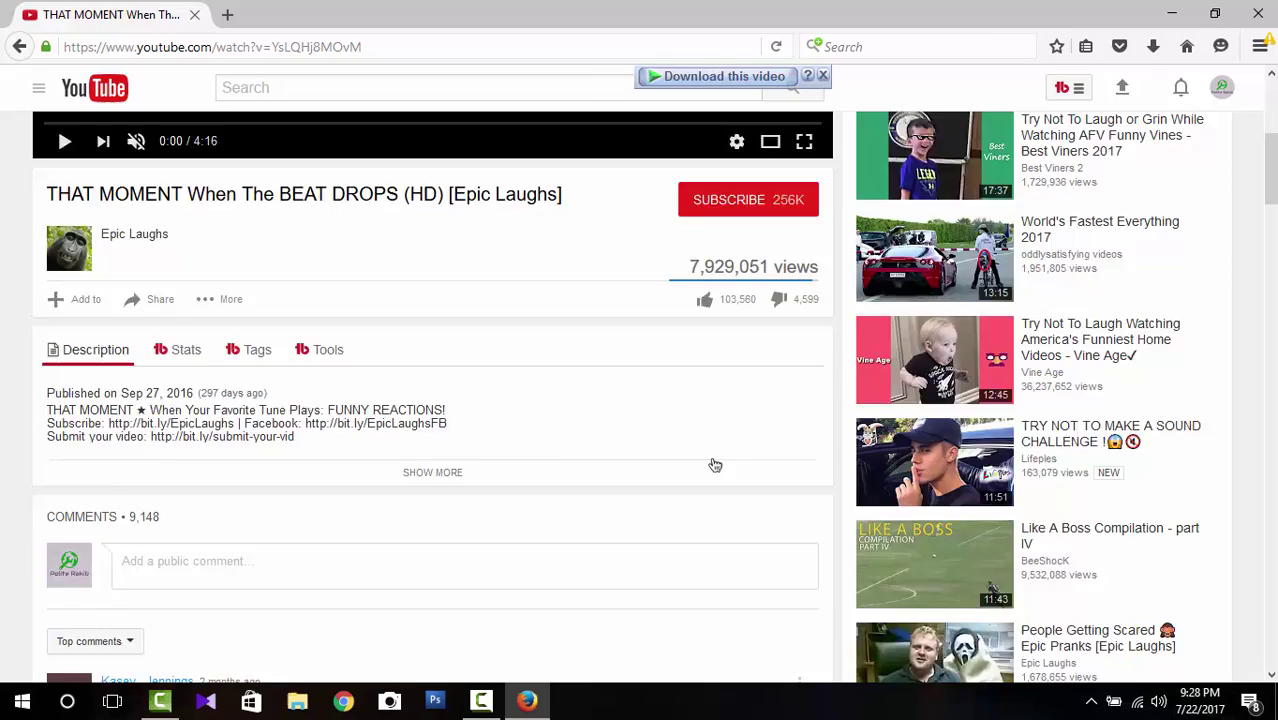
pyautogui.scroll(3, 713, 465)
pyautogui.scroll(-3, 713, 465)
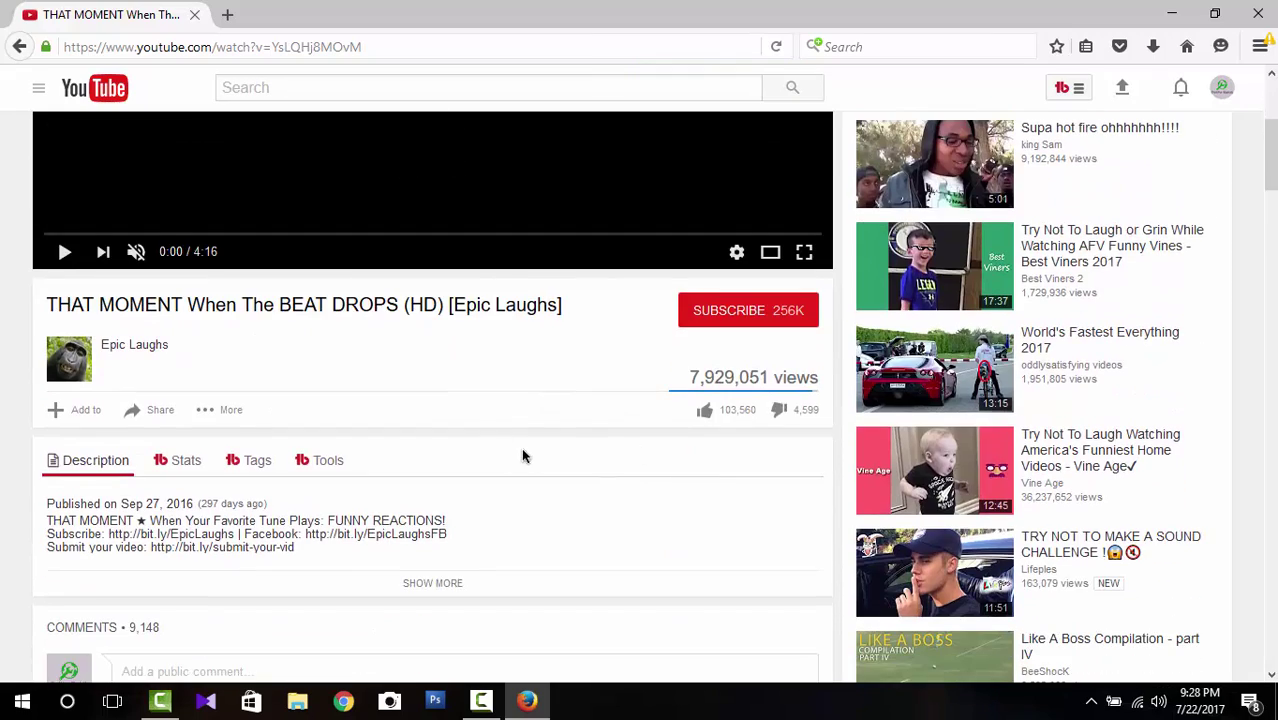
pyautogui.scroll(-5, 521, 447)
pyautogui.scroll(5, 560, 430)
pyautogui.scroll(5, 578, 547)
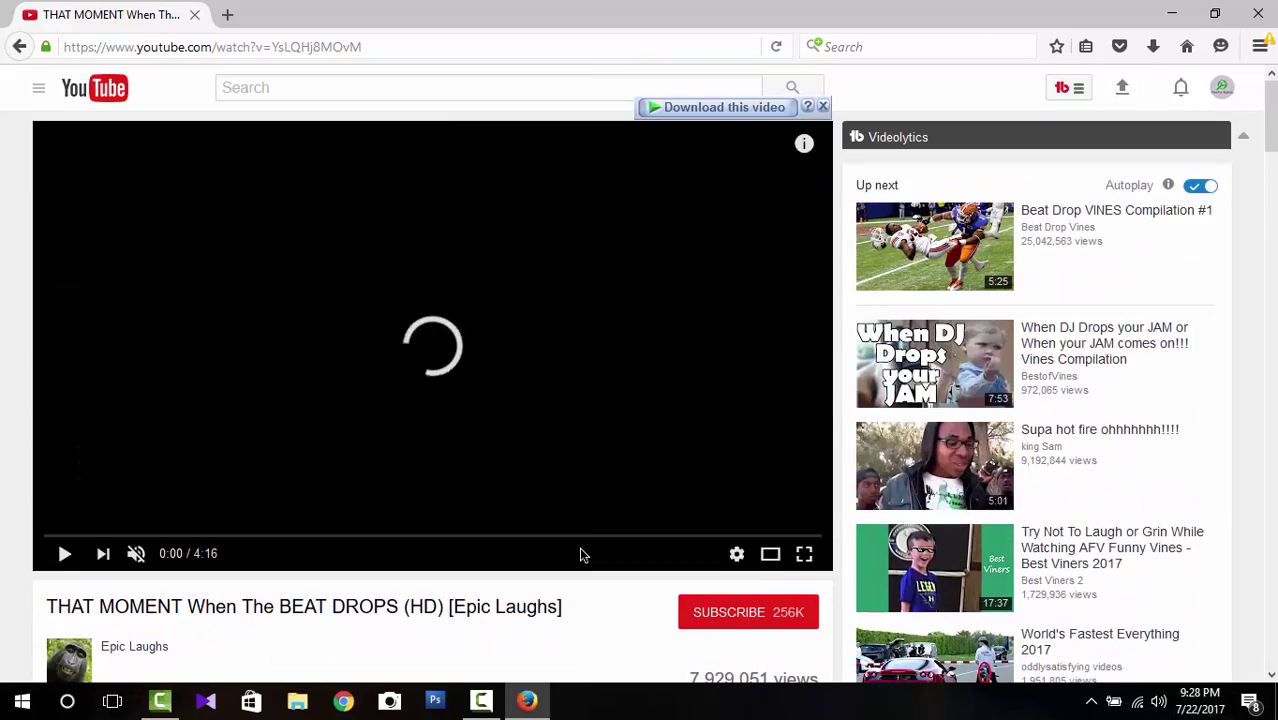